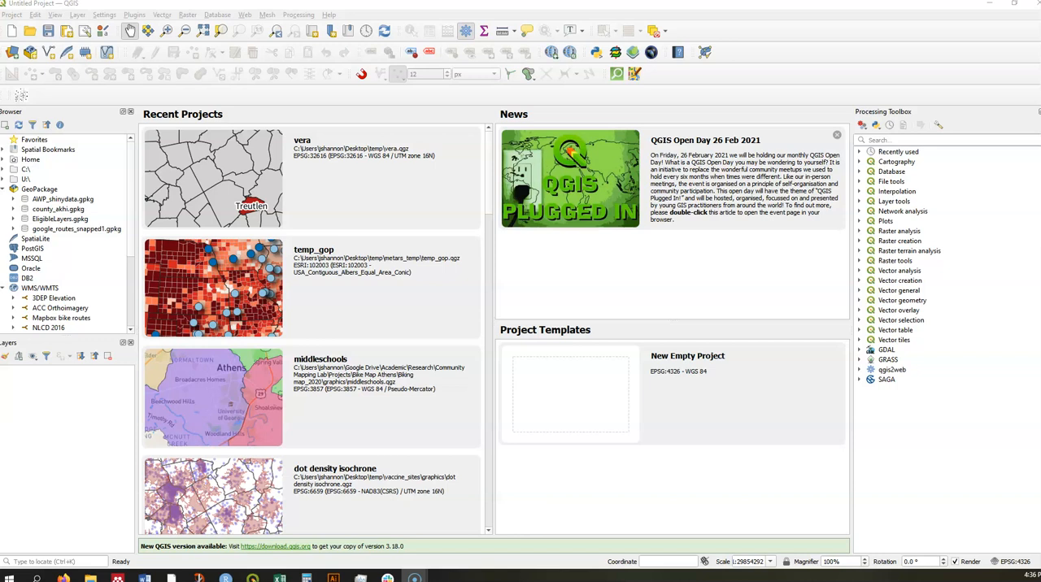
- Add the income_125 table to the project and examine the data types of its fields down to pct_125k in the layer properties
left_click_drag(293, 495, 79, 440)
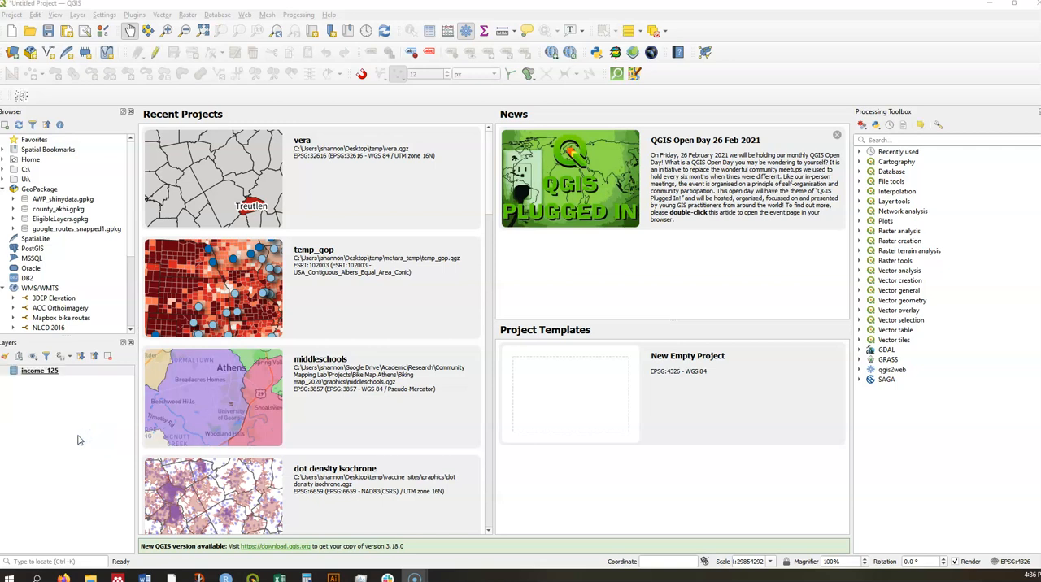
right_click(41, 375)
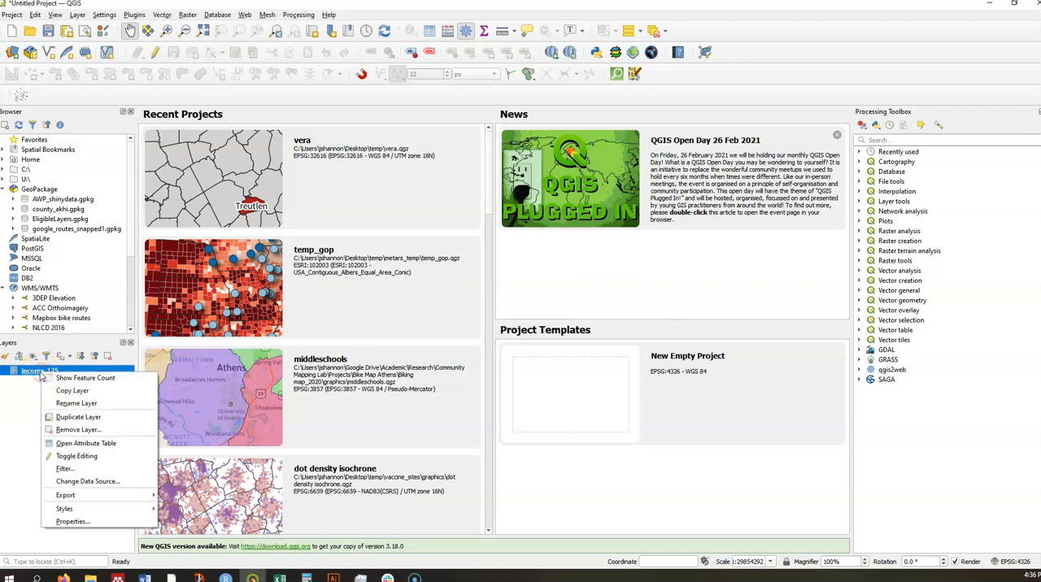
left_click(101, 521)
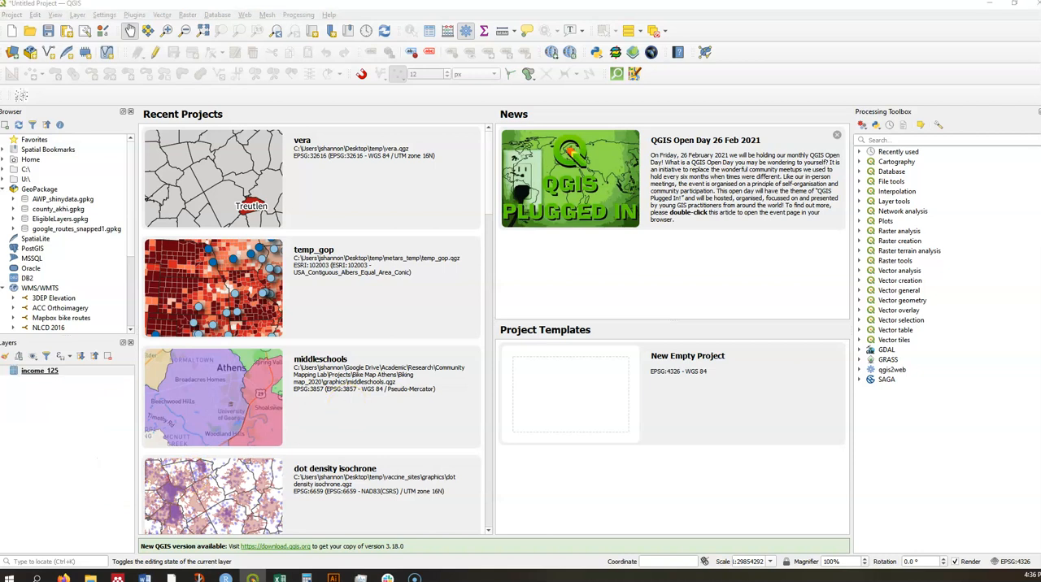
left_click(212, 209)
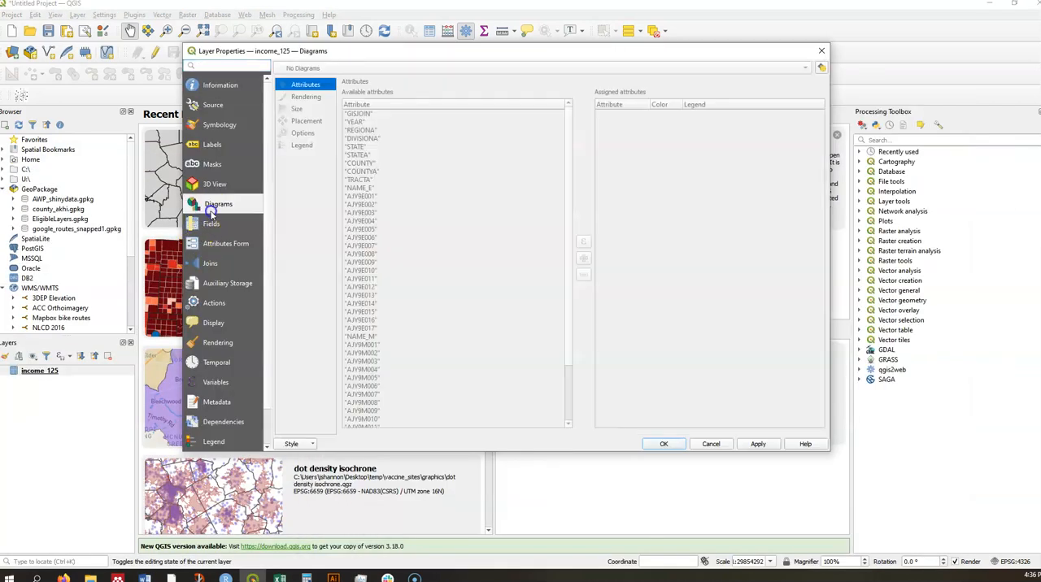
left_click(212, 224)
scroll(403, 254, "down", 4)
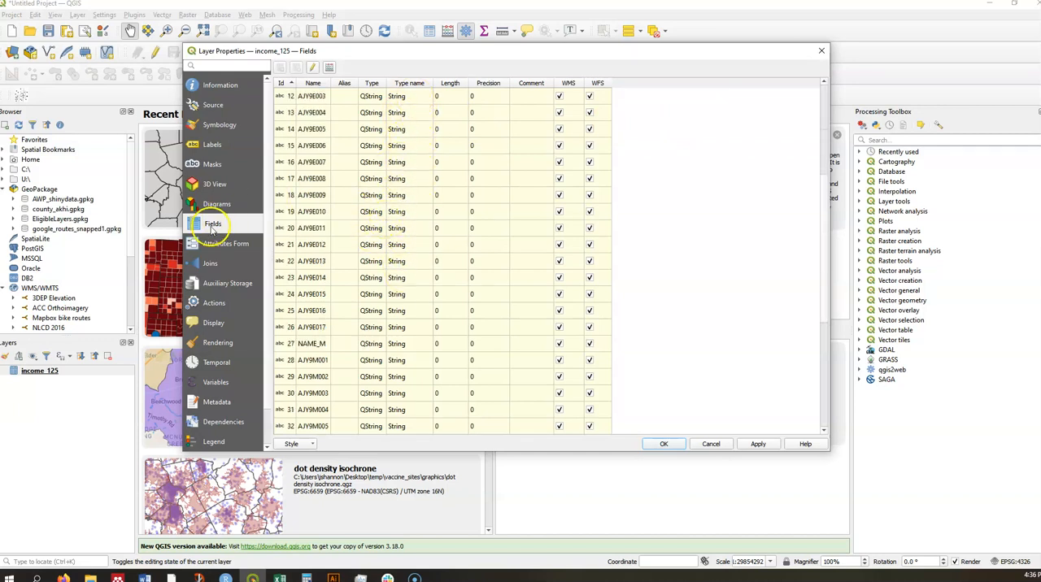
scroll(395, 319, "down", 4)
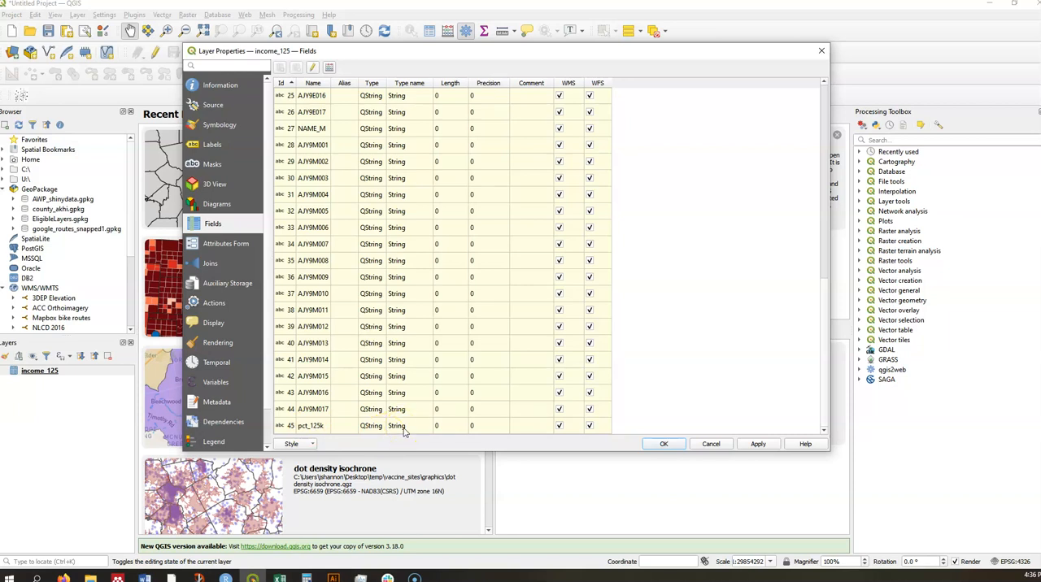
left_click(820, 52)
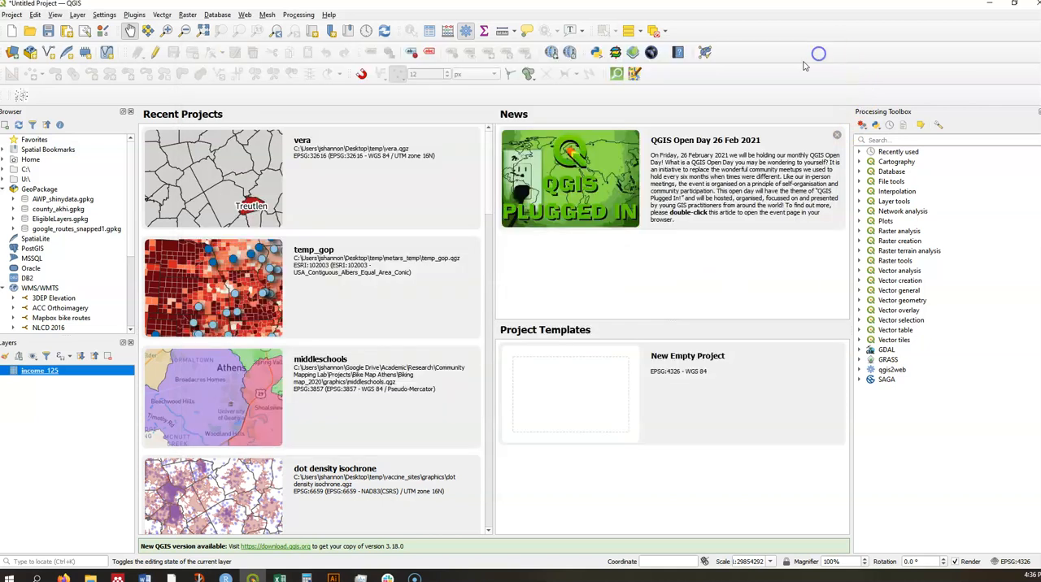
- Sort the income_125 attribute table by pct_125k in ascending order and examine the values from the first rows to the last
right_click(57, 375)
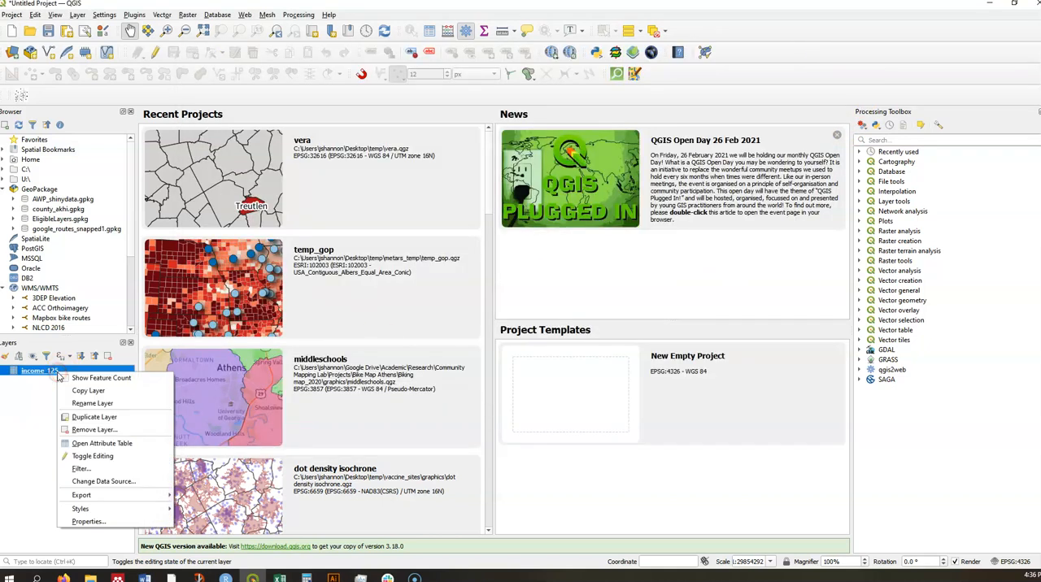
left_click(123, 439)
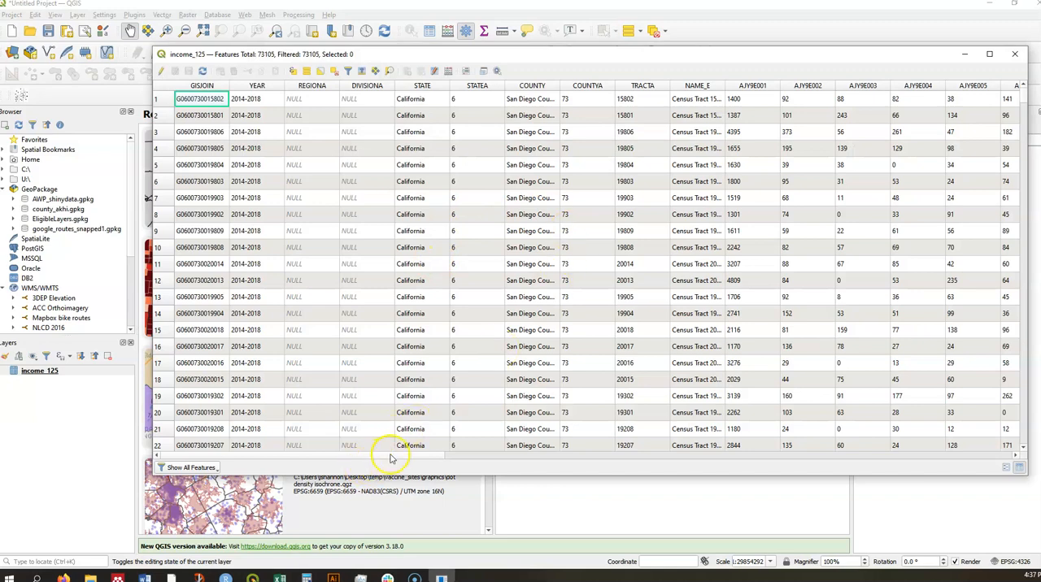
left_click_drag(389, 458, 992, 487)
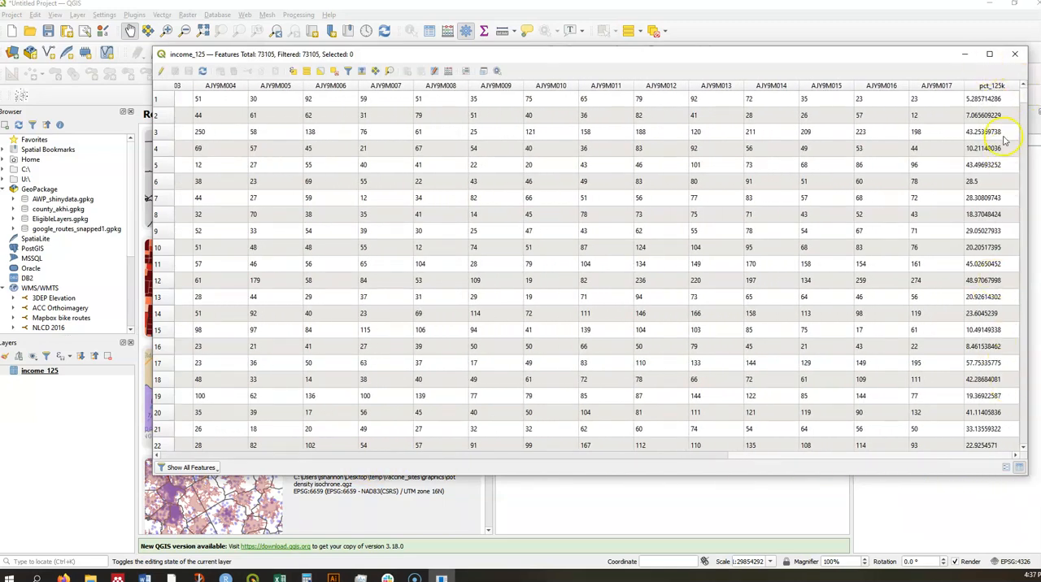
left_click(986, 86)
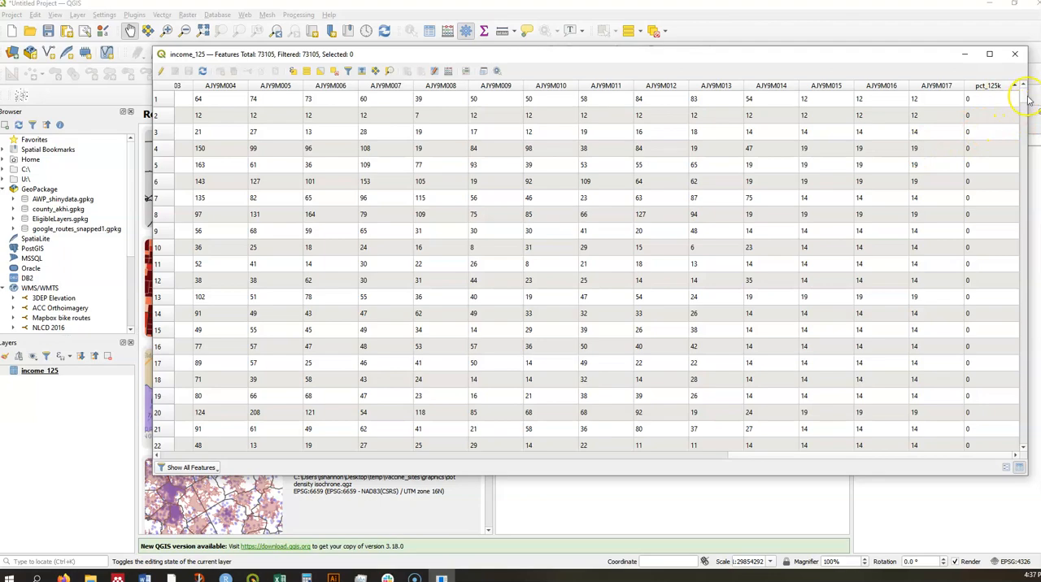
left_click_drag(1024, 97, 1018, 447)
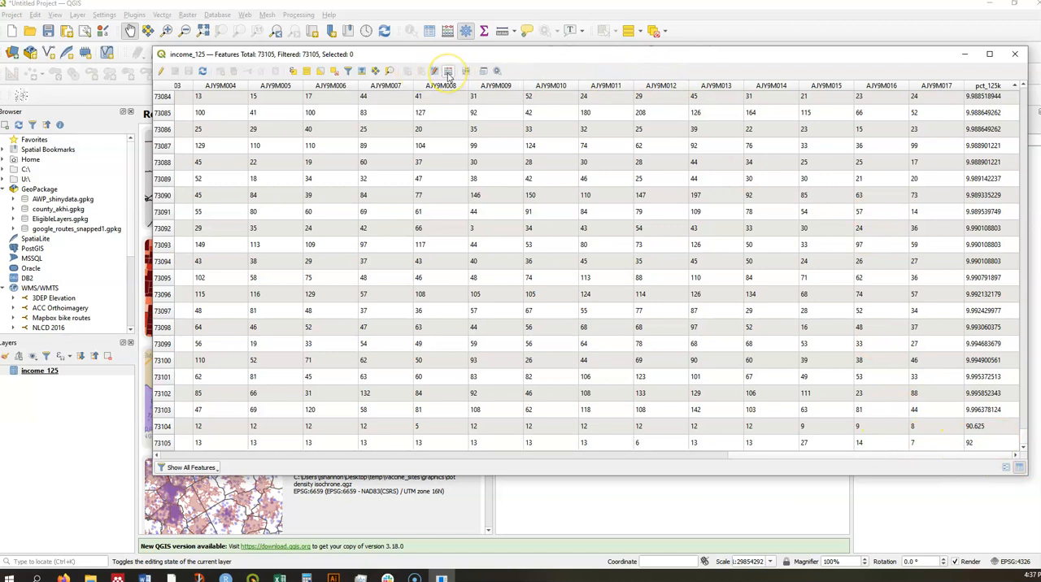
- Delete the income_125 record with the pct_125k value 90.625 in edit mode, and end editing by discarding the changes
left_click(160, 72)
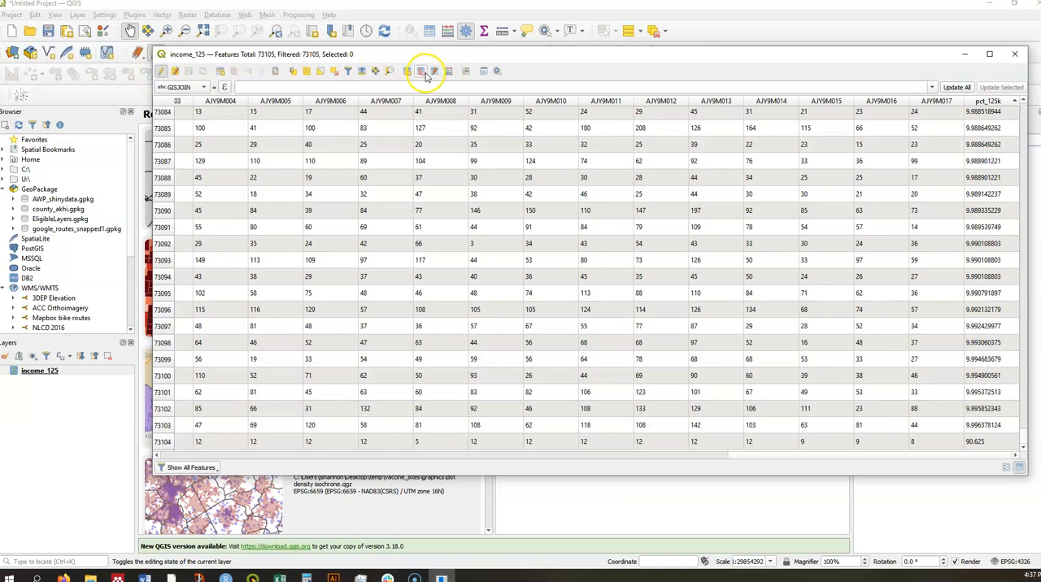
left_click(161, 442)
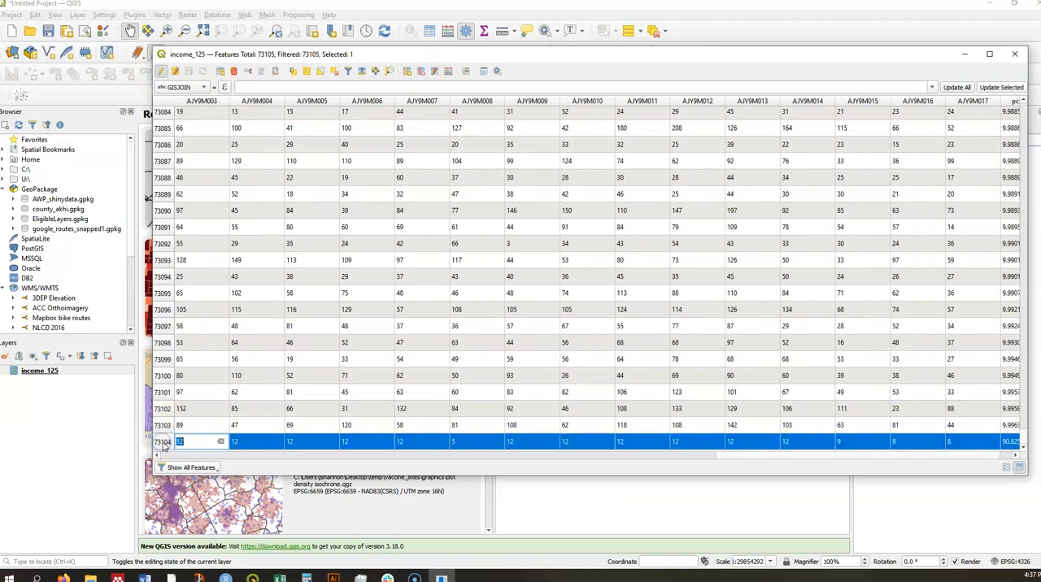
double_click(235, 442)
right_click(240, 446)
right_click(211, 449)
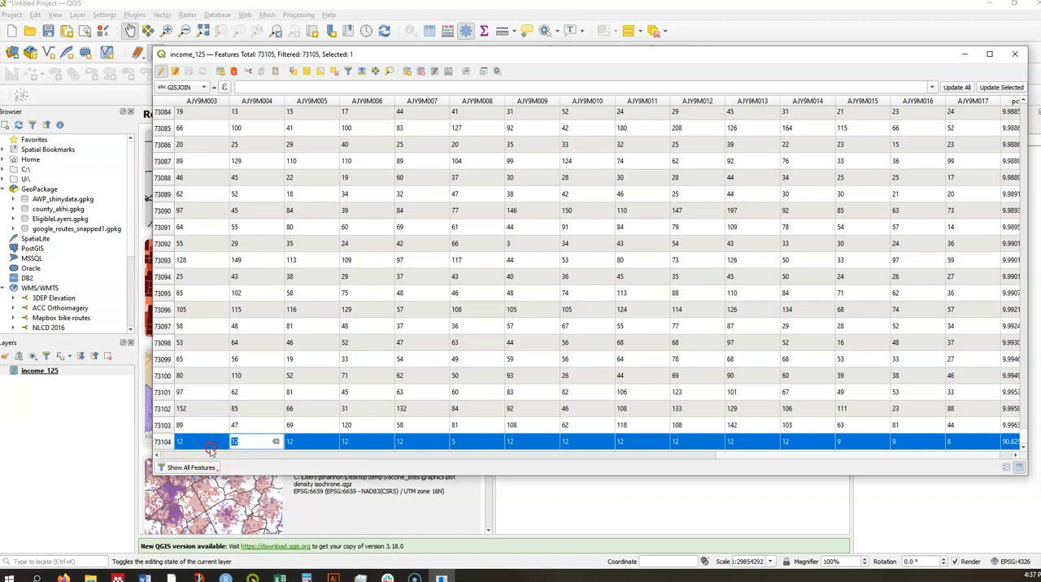
left_click(156, 442)
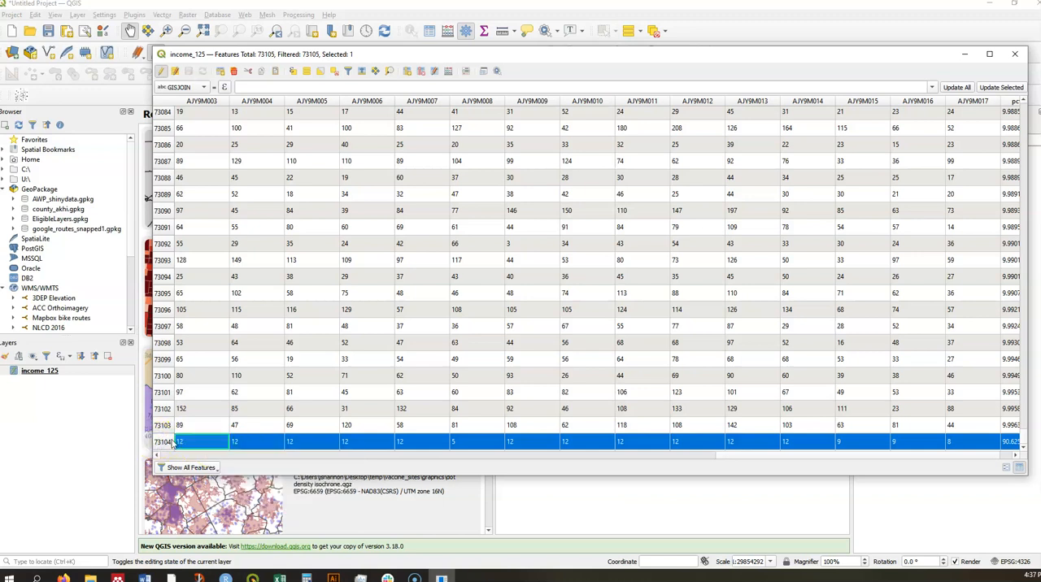
key("Delete")
right_click(184, 443)
left_click(392, 396)
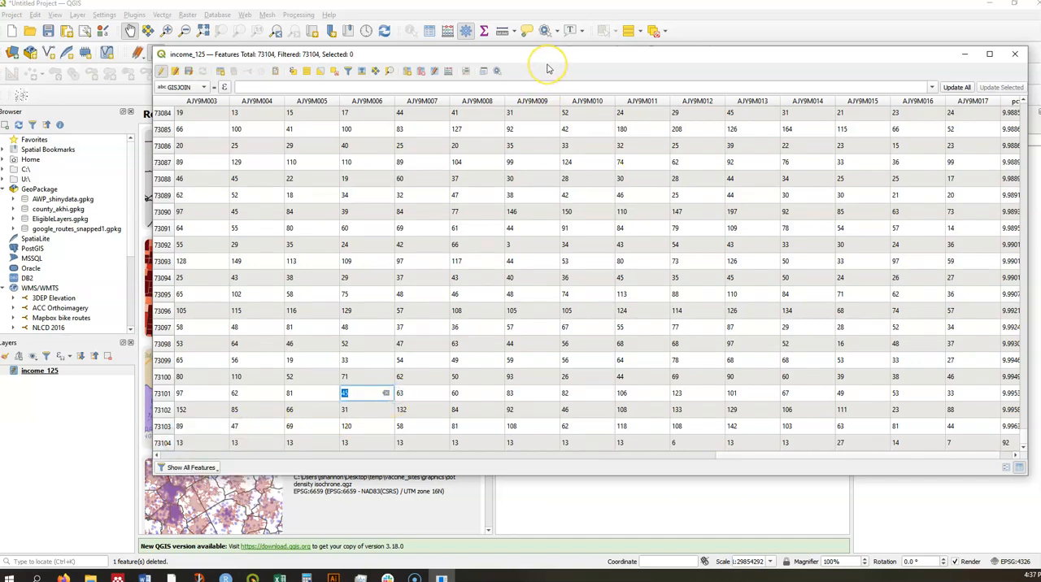
left_click(158, 73)
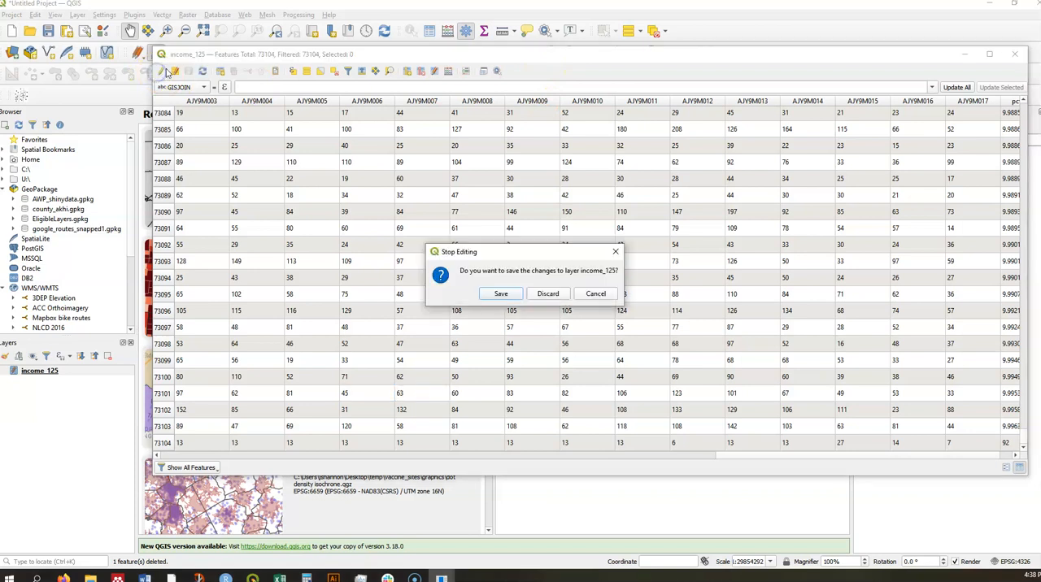
left_click(564, 297)
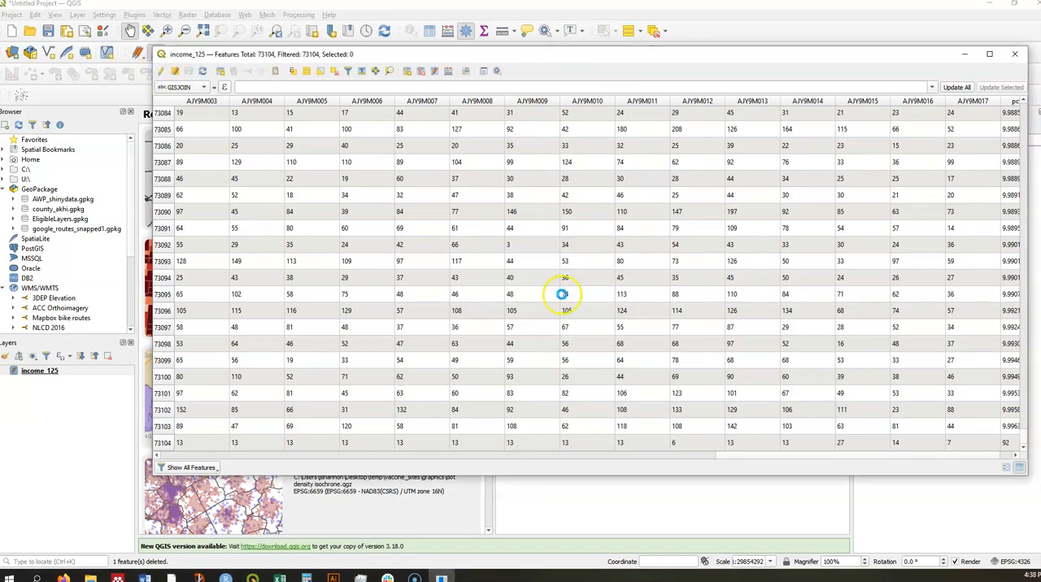
- Close the attribute table and remove the income_125 layer from the project
left_click(1015, 54)
left_click(45, 371)
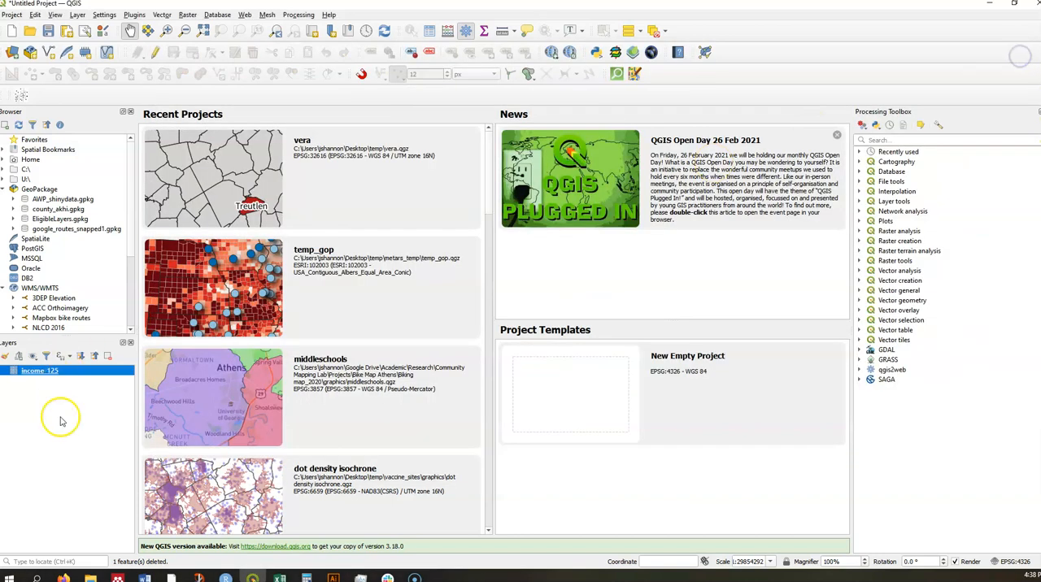
right_click(45, 371)
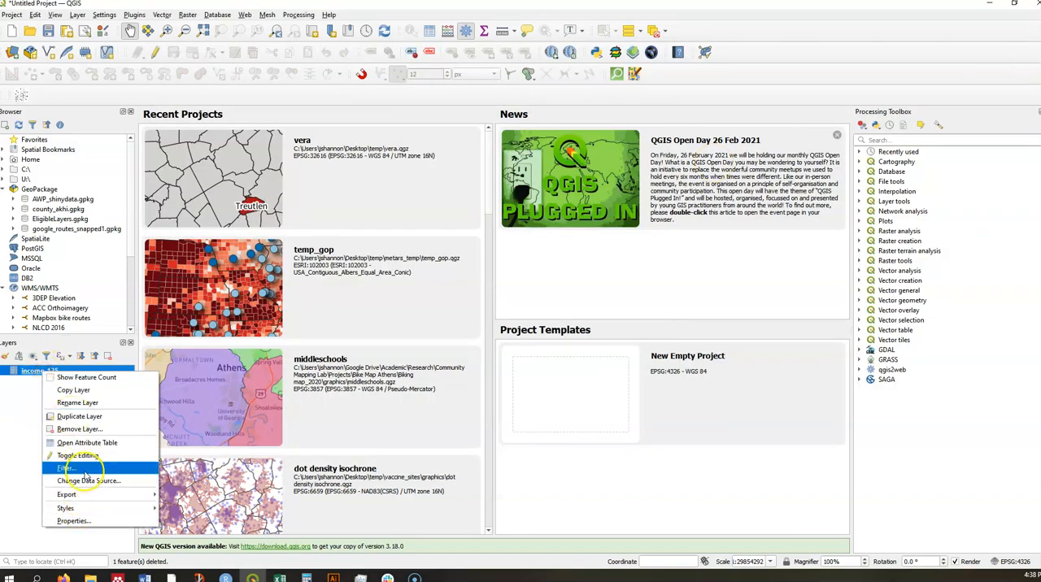
left_click(85, 429)
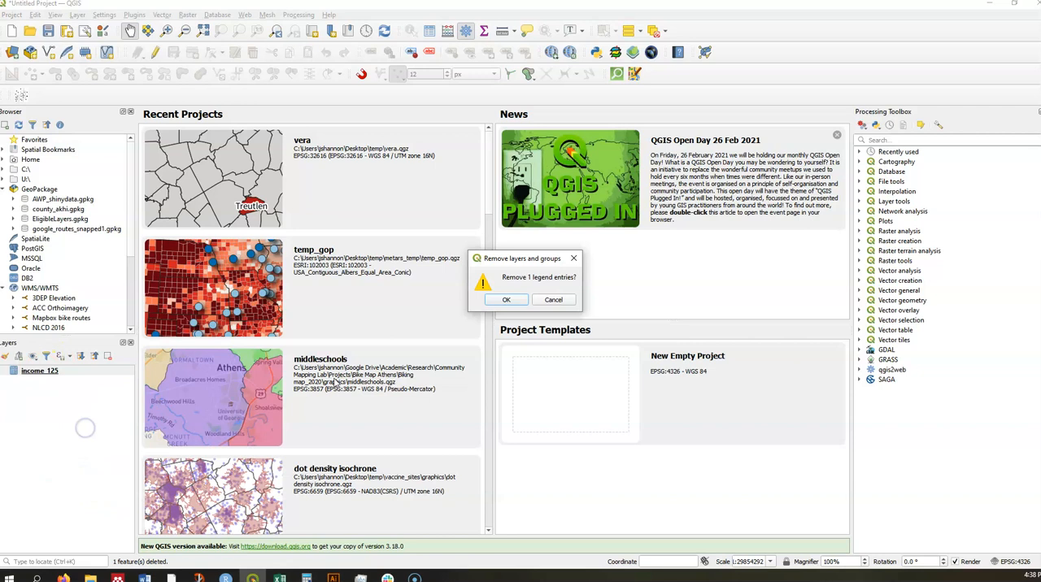
left_click(510, 301)
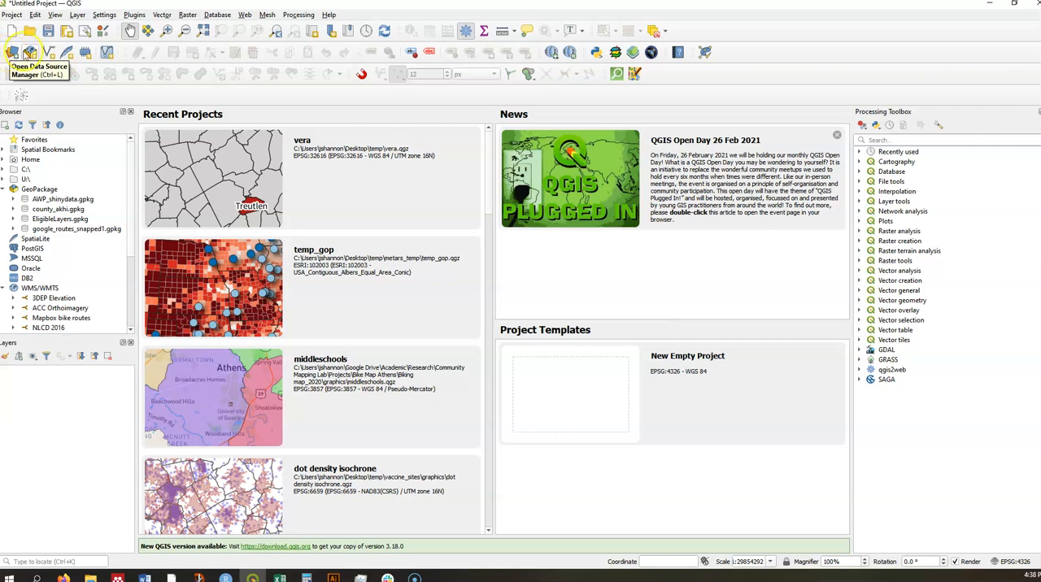
- Add income_125.csv from Downloads as a delimited text layer in CSV format, with field type detection and no geometry
left_click(78, 15)
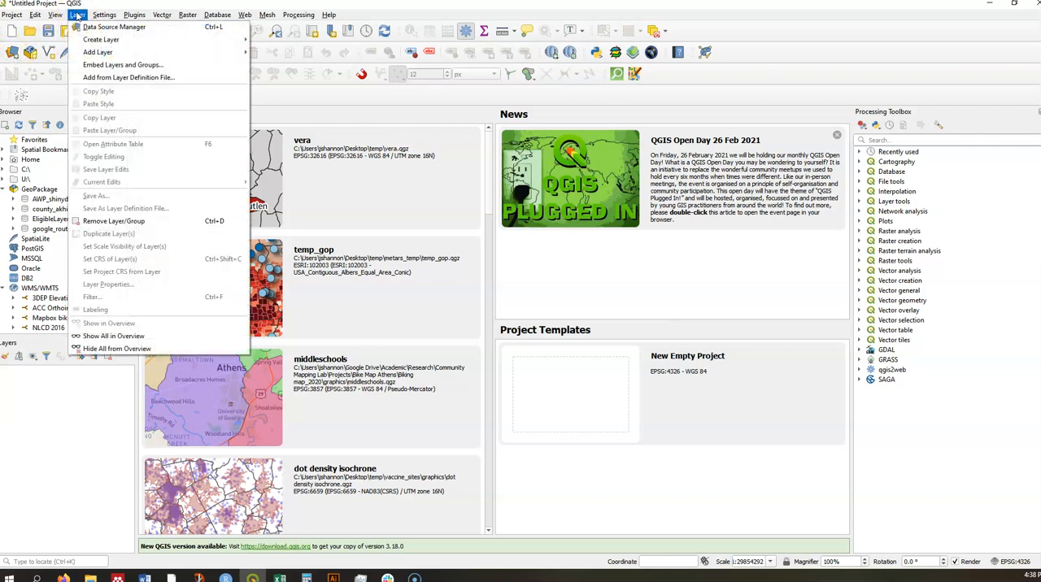
mouse_move(93, 52)
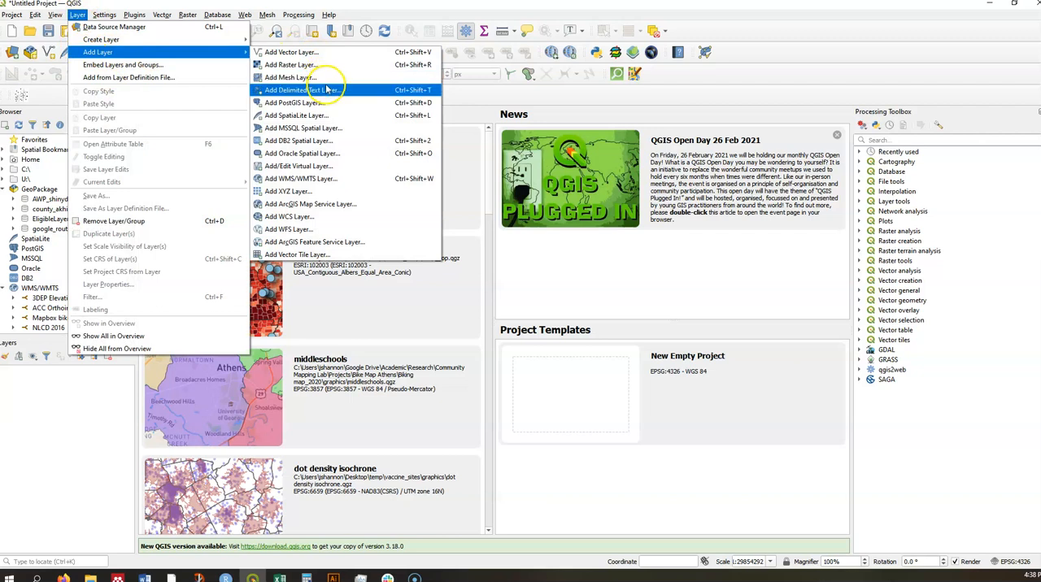
left_click(327, 91)
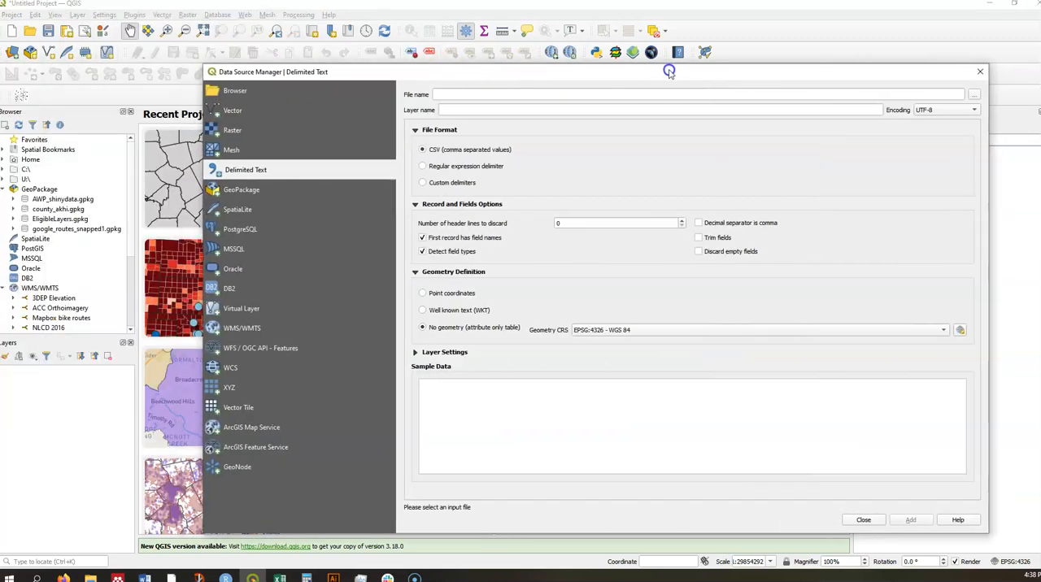
left_click(940, 92)
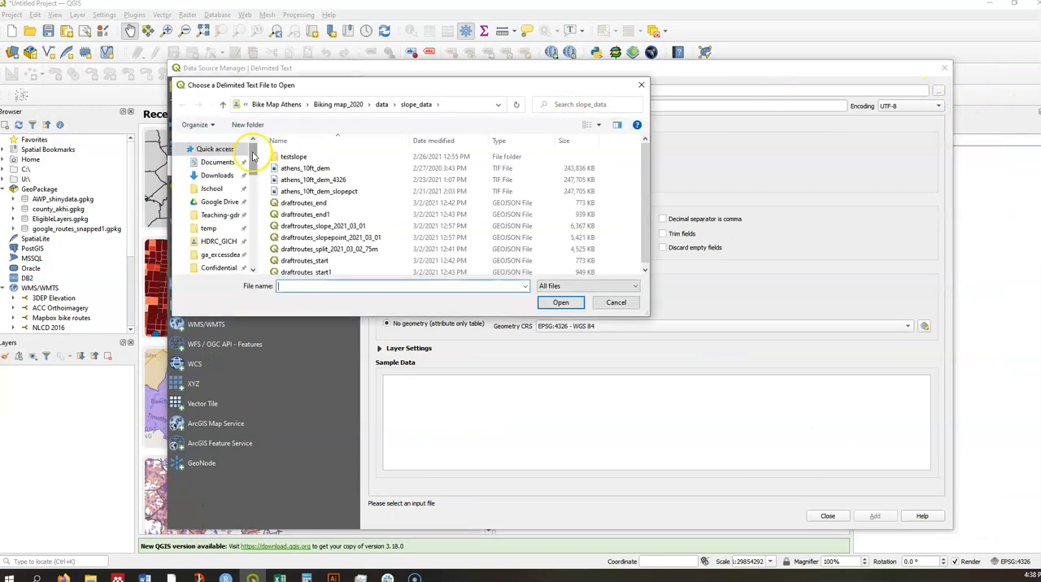
left_click(229, 176)
double_click(297, 172)
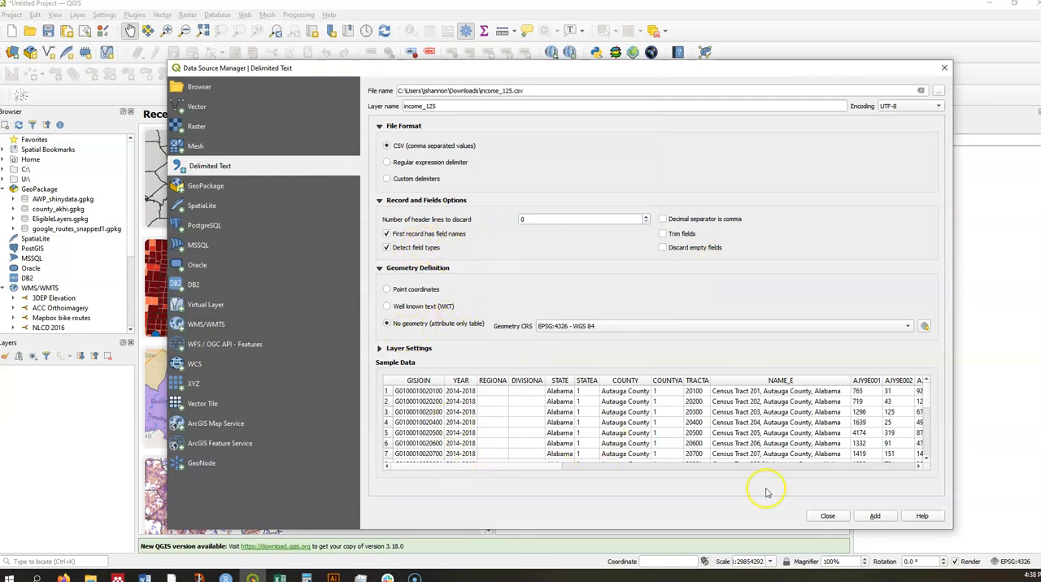
left_click(885, 517)
left_click(828, 517)
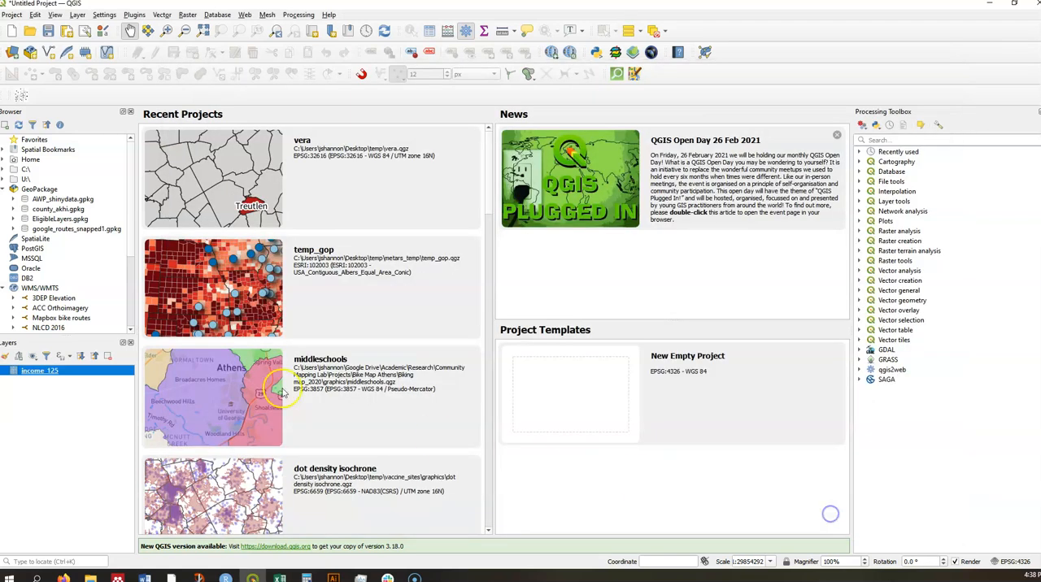
- Examine the field types of the reimported income_125 layer in its properties, down to pct_125k
right_click(51, 372)
left_click(90, 506)
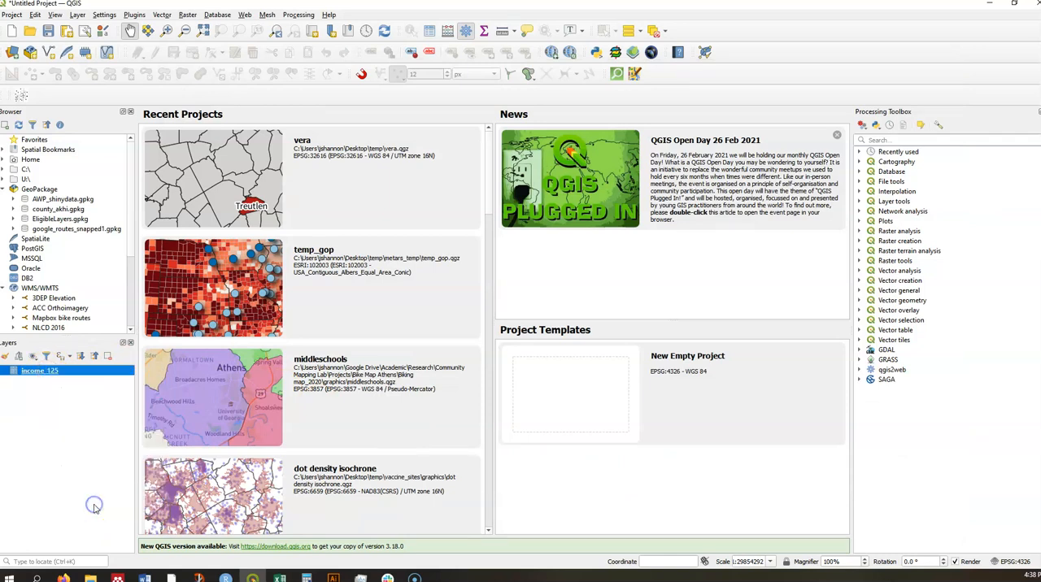
scroll(409, 318, "down", 2)
scroll(410, 317, "down", 6)
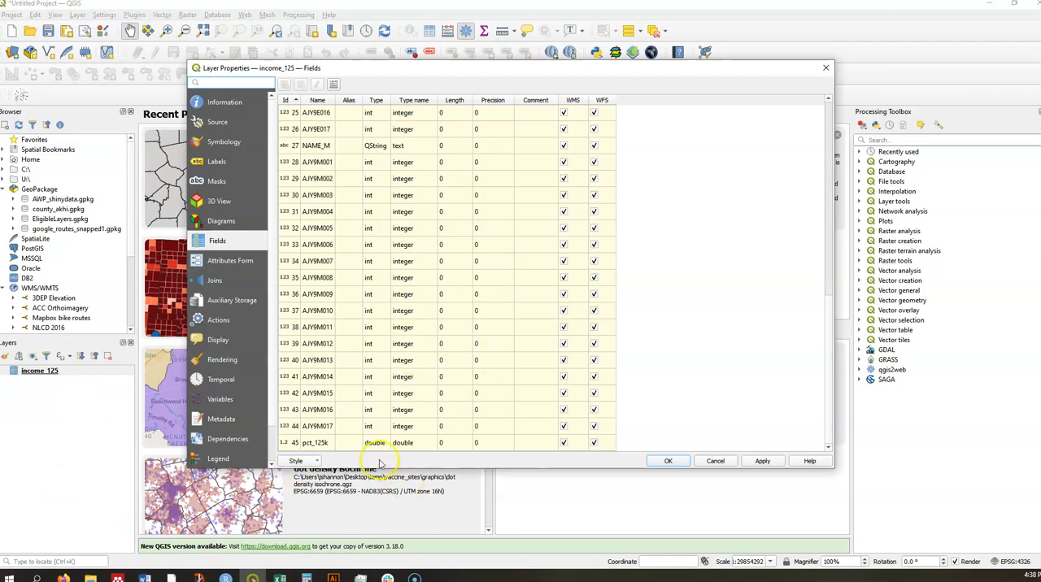
left_click(825, 67)
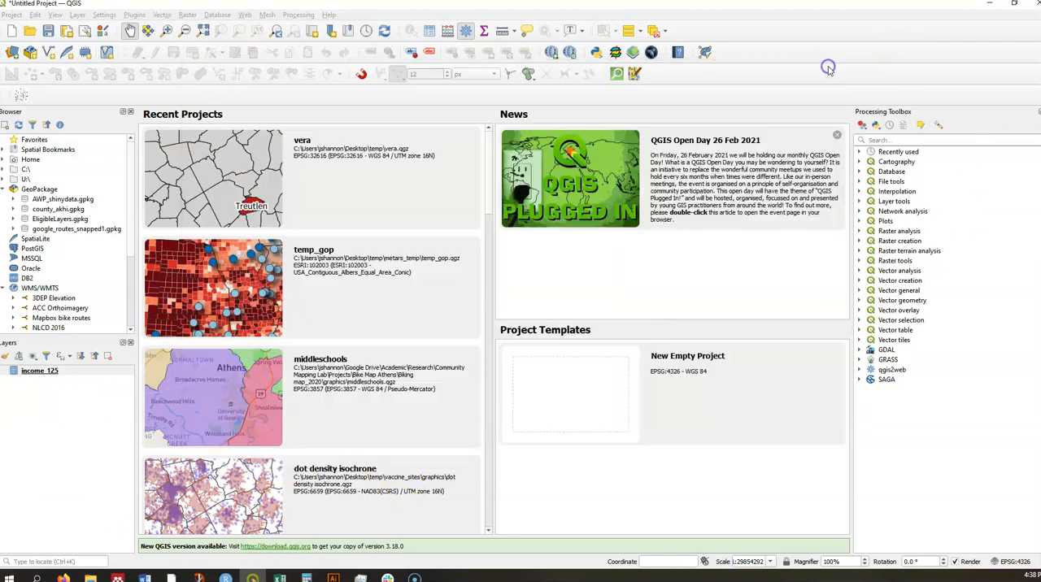
- Remove the income_125 delimited text layer from the project
right_click(49, 371)
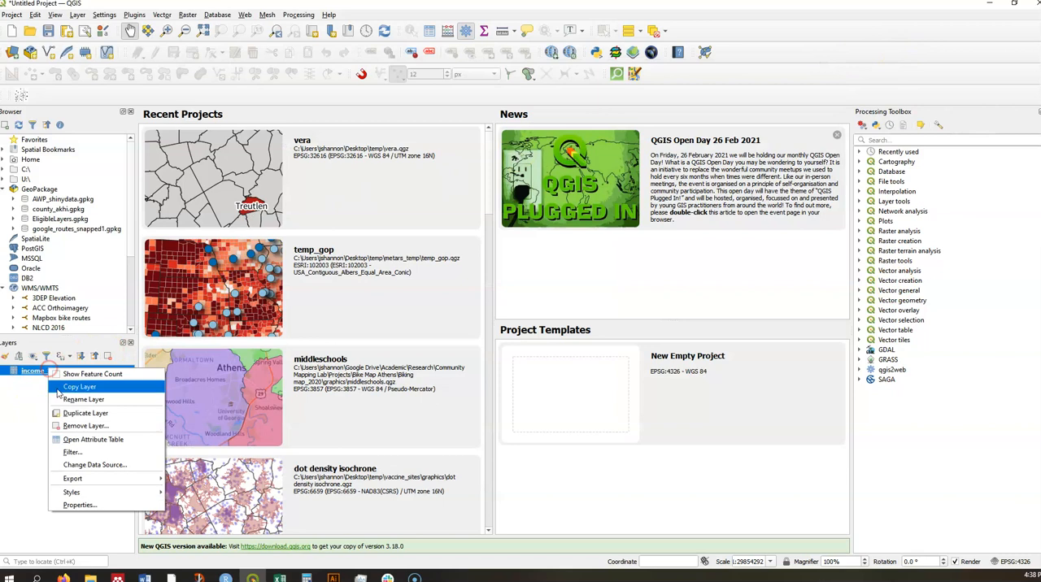
left_click(86, 426)
left_click(506, 299)
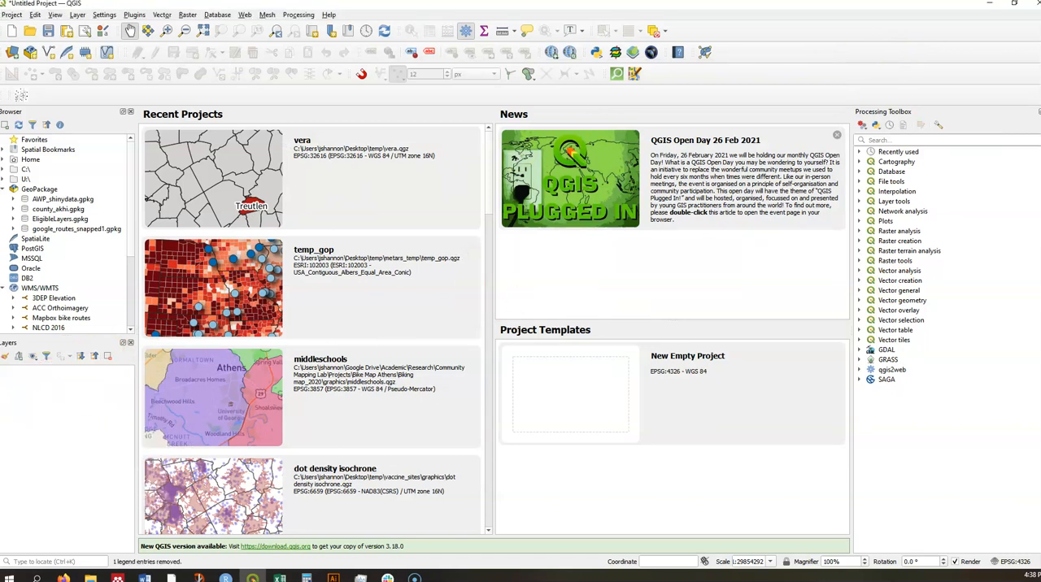
- Load the income_125 file directly into the layer list and inspect its attribute table through to the pct_125k column
left_click_drag(70, 443, 81, 405)
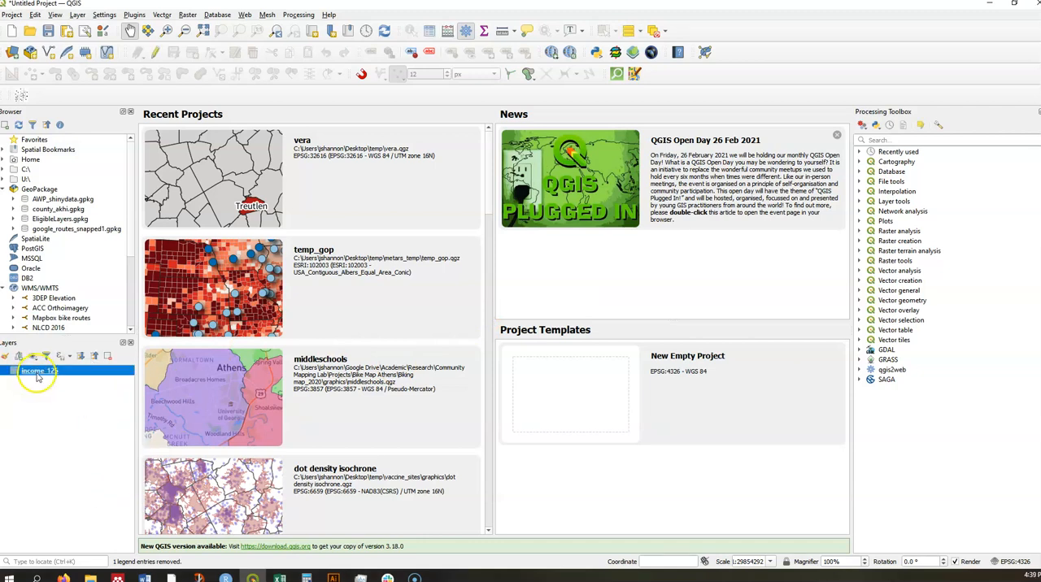
right_click(36, 371)
left_click(94, 444)
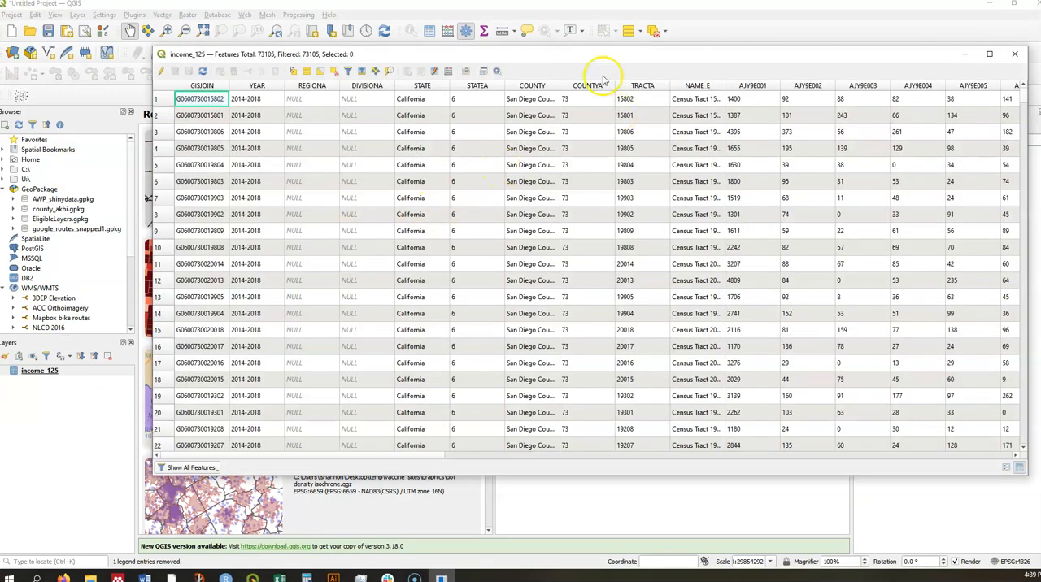
left_click_drag(594, 59, 499, 83)
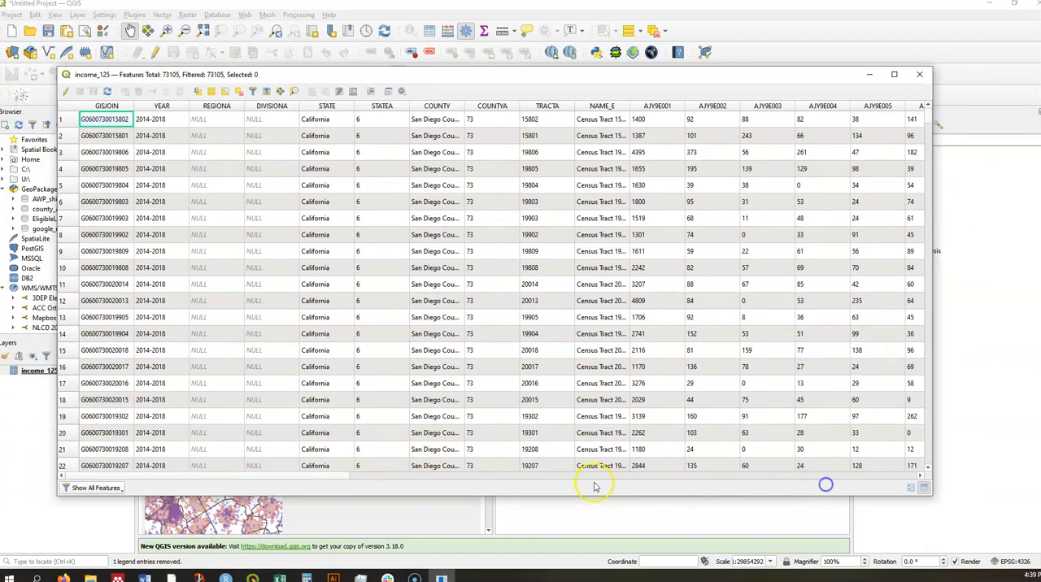
left_click_drag(301, 476, 923, 470)
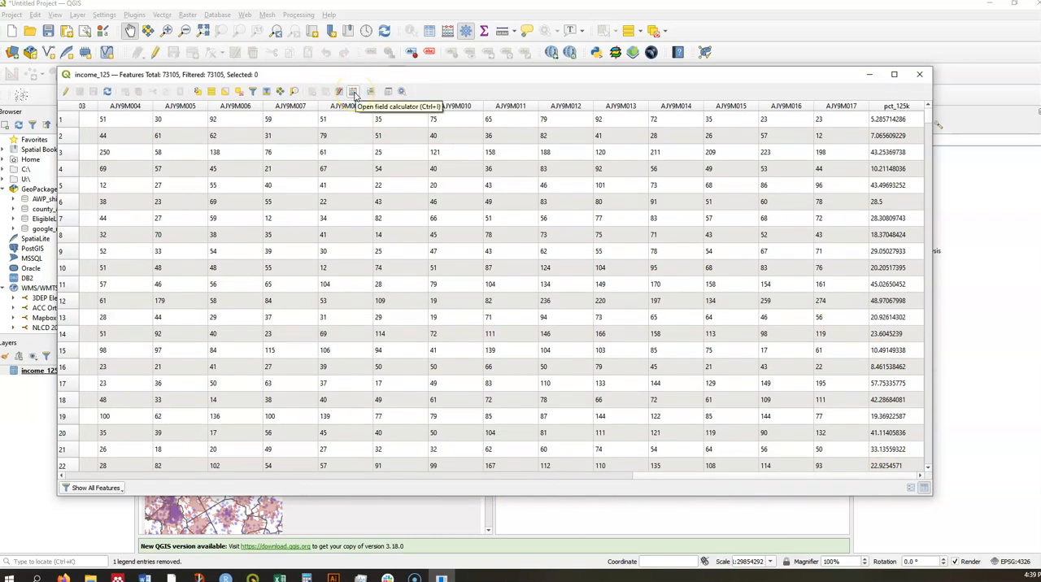
- Set up a new field named pct_125k_a in the field calculator, with type Decimal number (real)
left_click(354, 92)
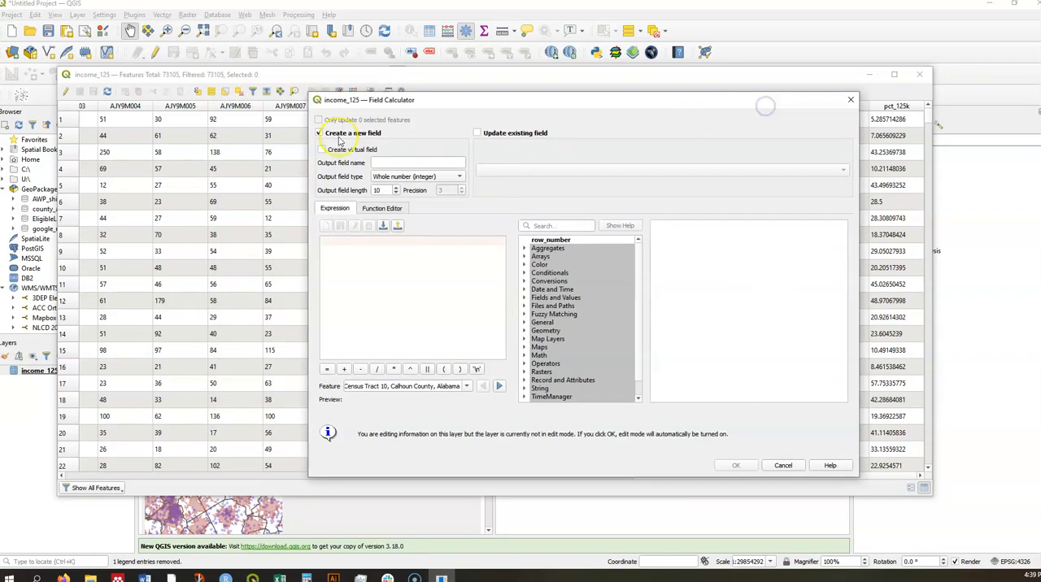
left_click(387, 166)
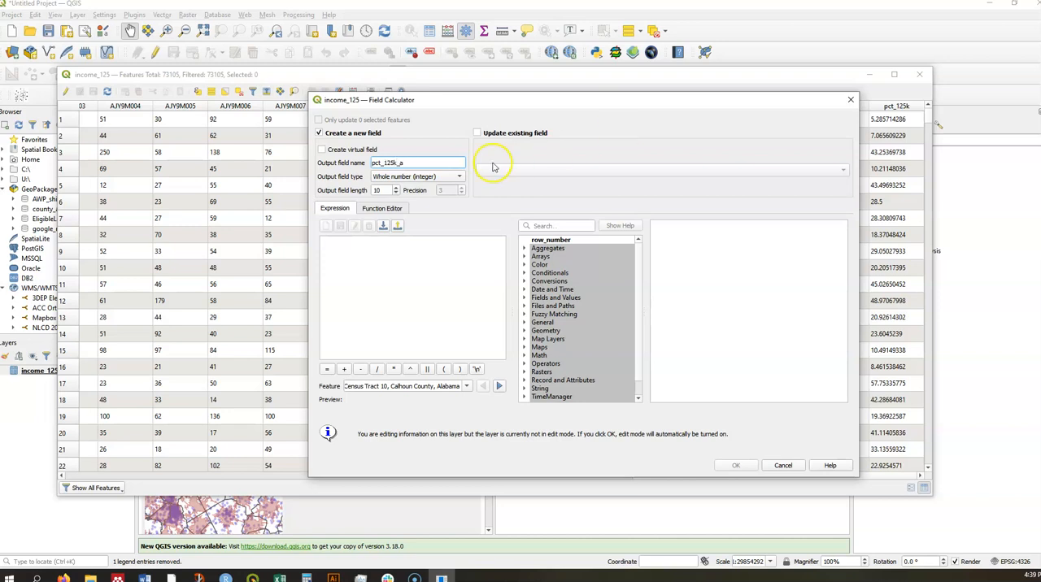
left_click(431, 177)
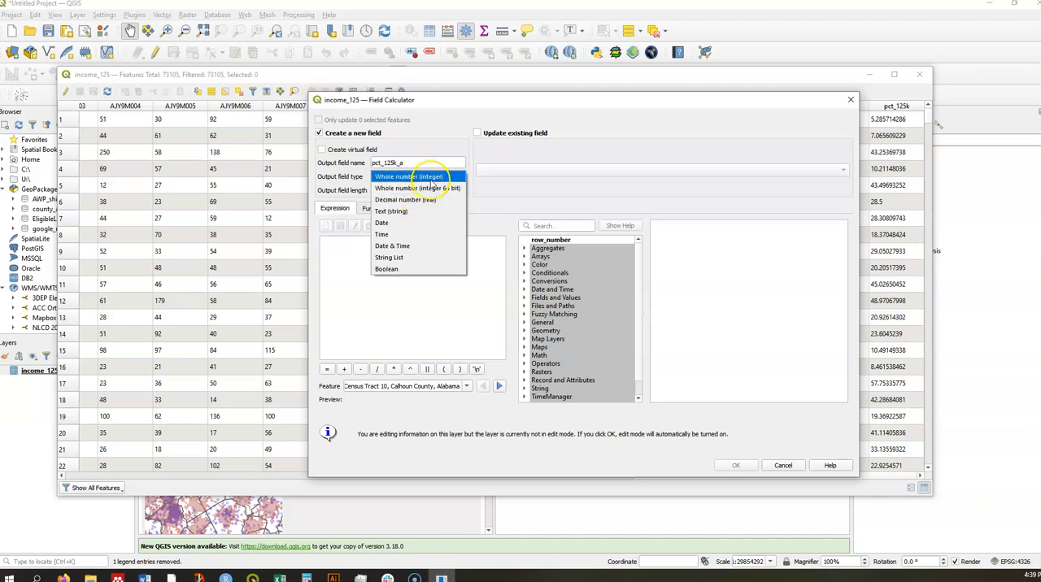
left_click(423, 201)
- Calculate the new field from the expression "pct_125k" and close the attribute table
left_click(361, 259)
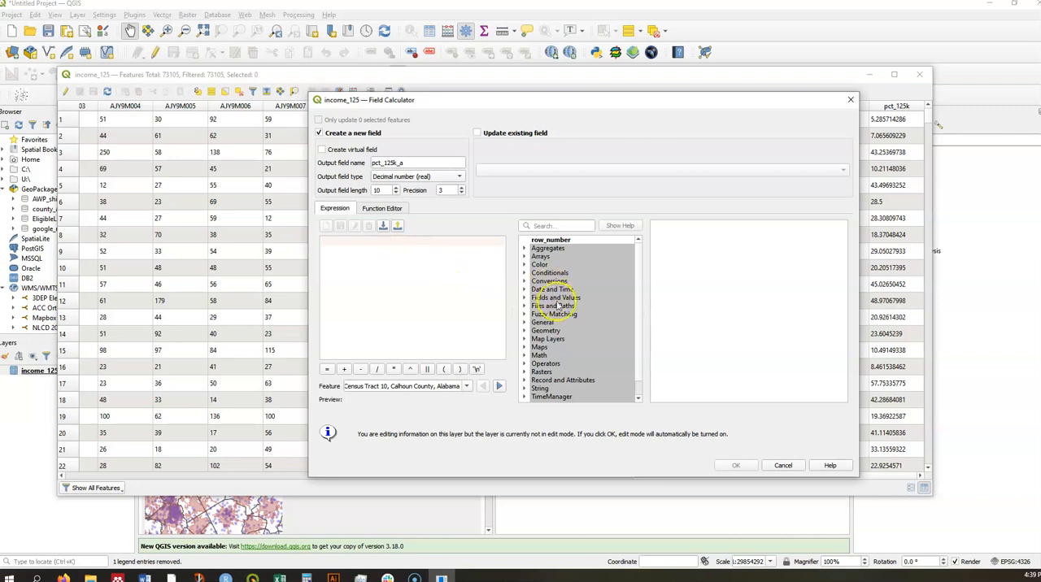
left_click(525, 299)
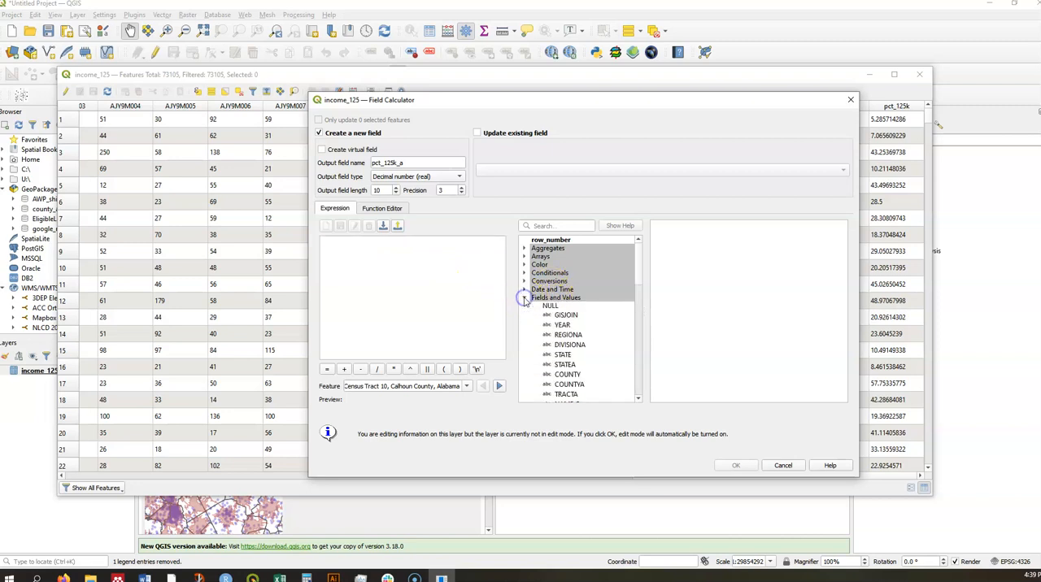
scroll(578, 350, "down", 3)
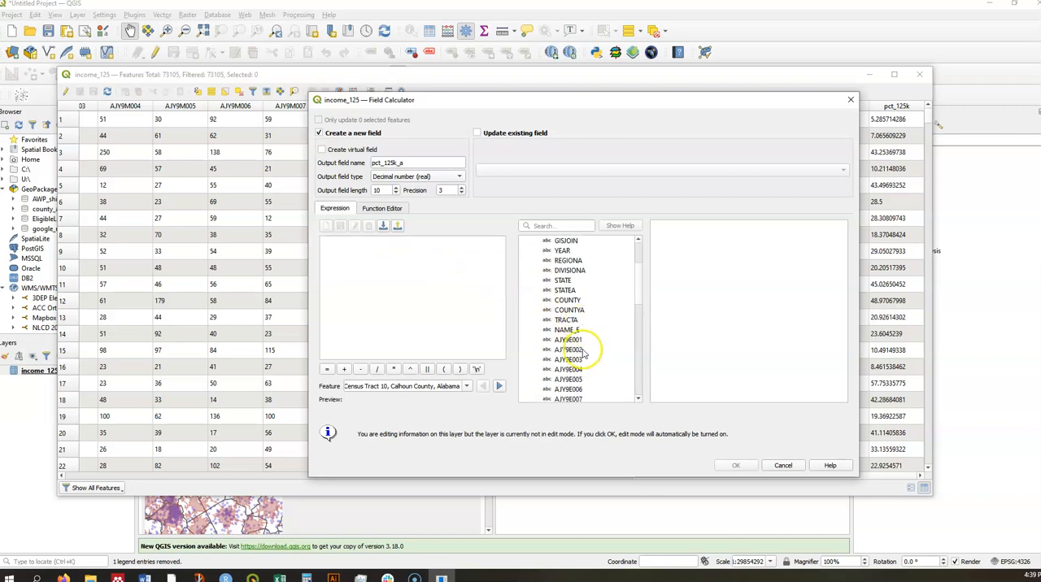
scroll(578, 349, "down", 10)
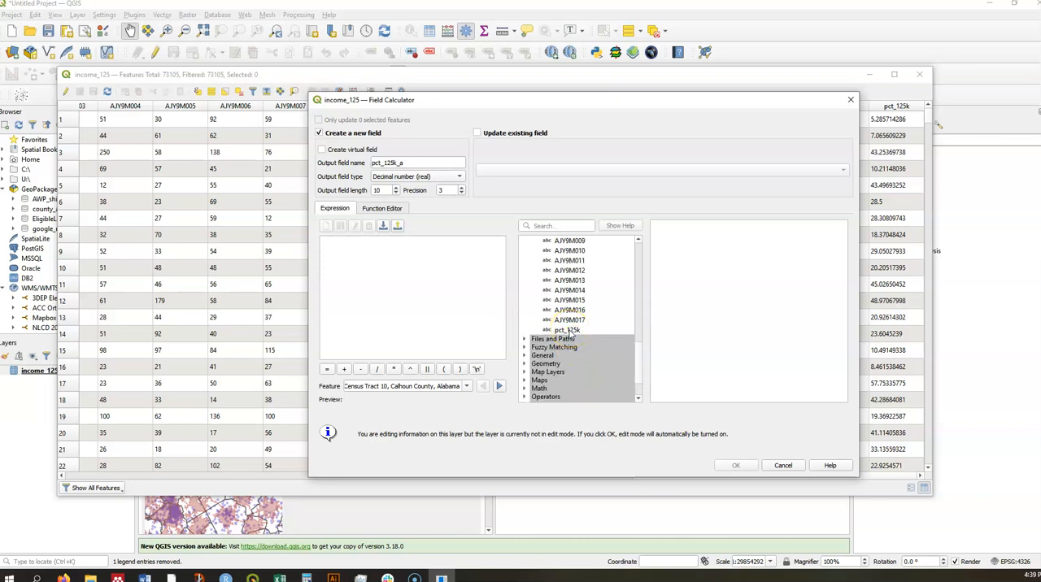
double_click(567, 330)
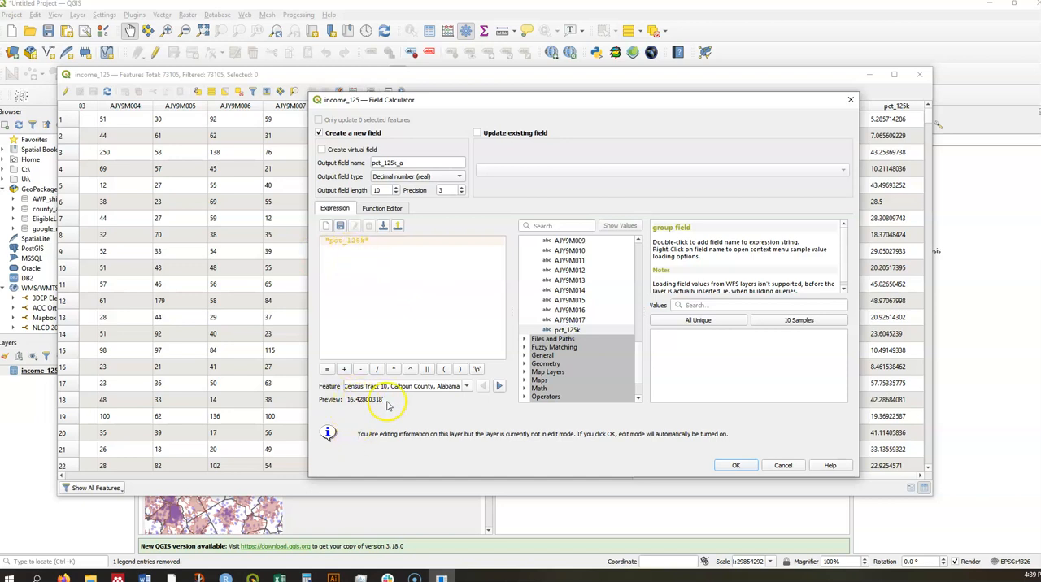
left_click(738, 465)
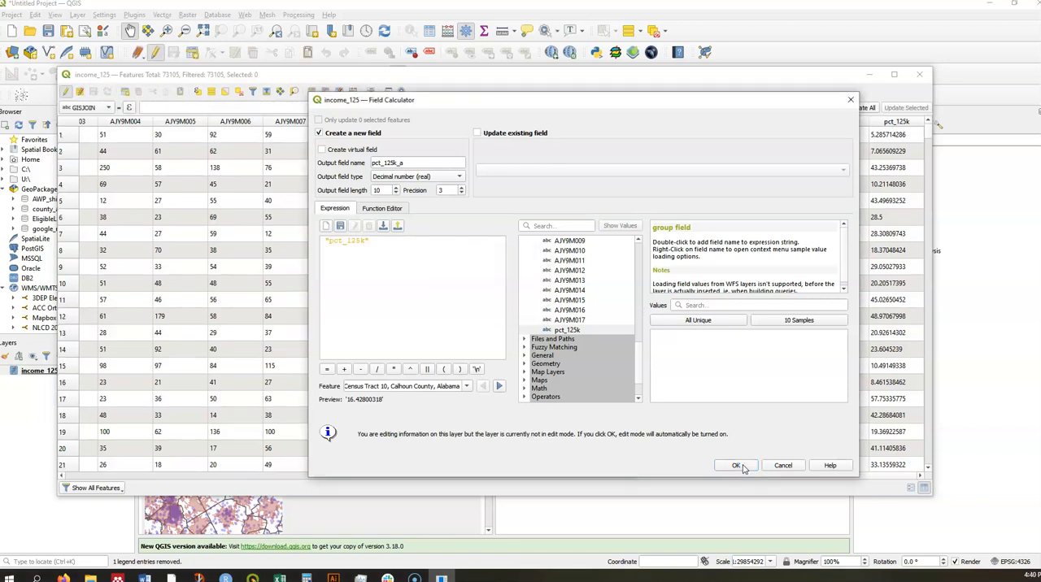
left_click(739, 466)
left_click(737, 470)
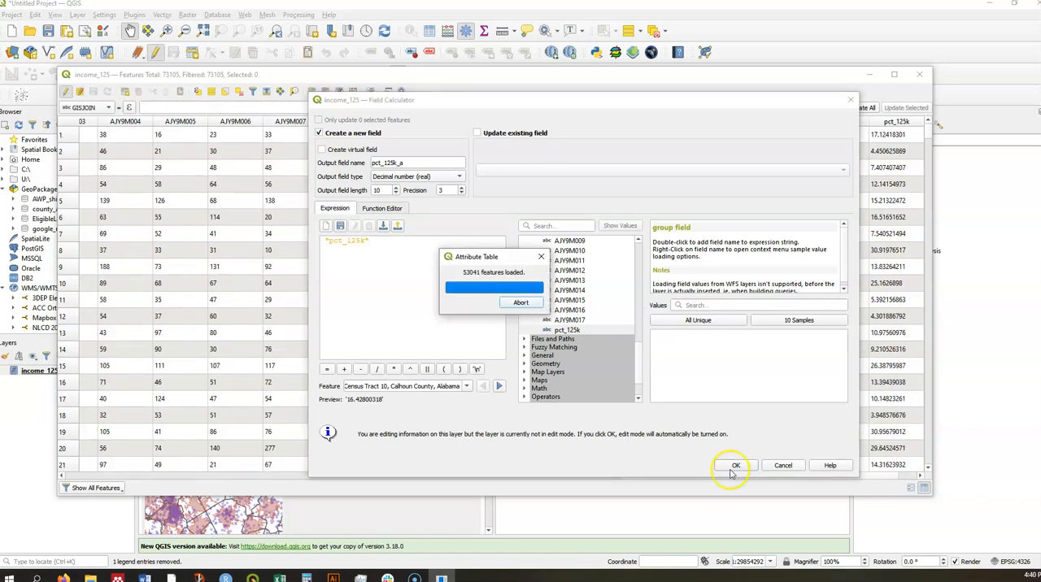
left_click(718, 472)
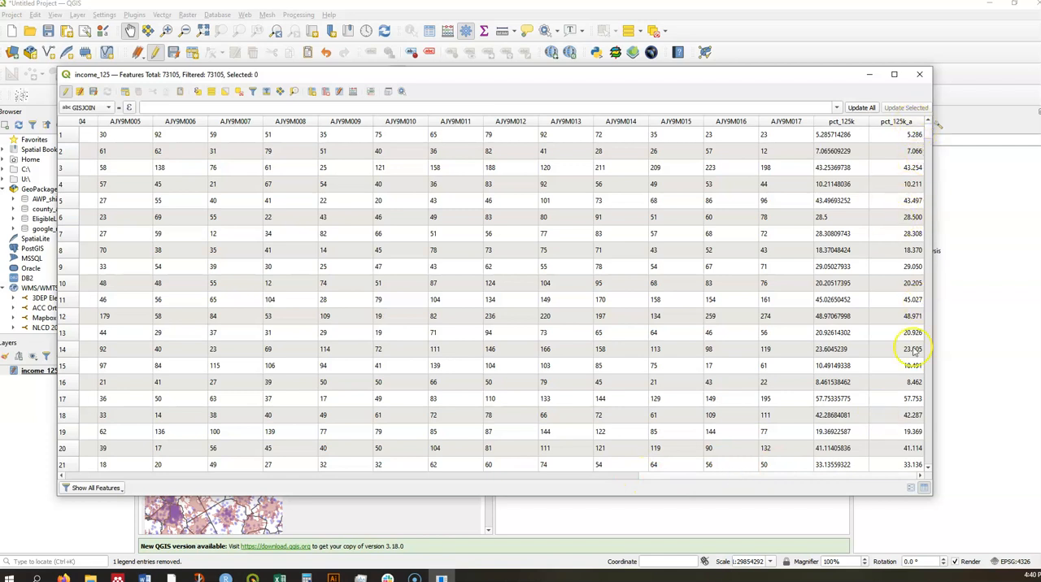
left_click(919, 74)
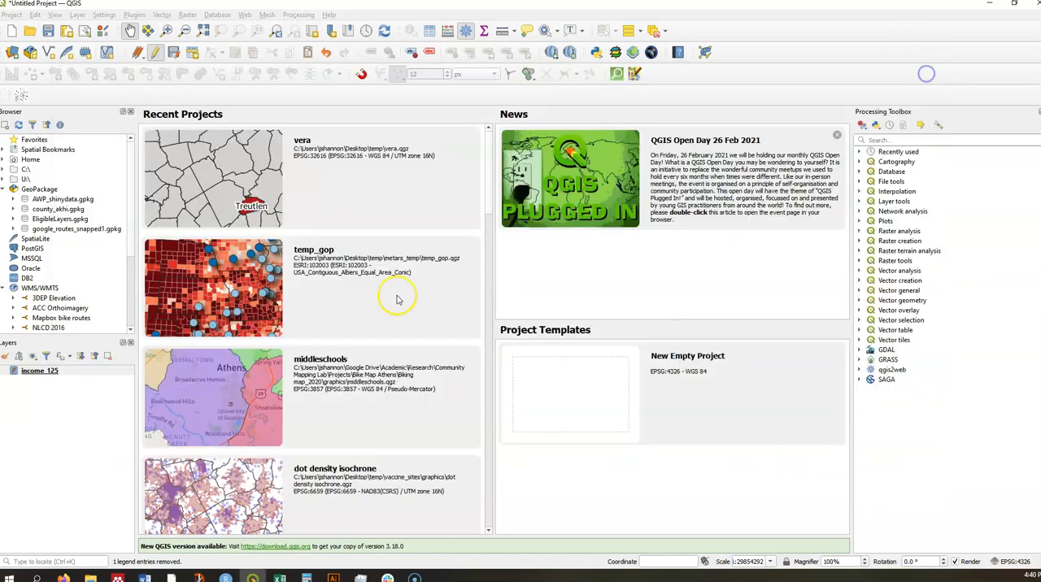
- Compare the field types of pct_125k and pct_125k_a in the income_125 layer's properties
left_click(42, 371)
right_click(57, 371)
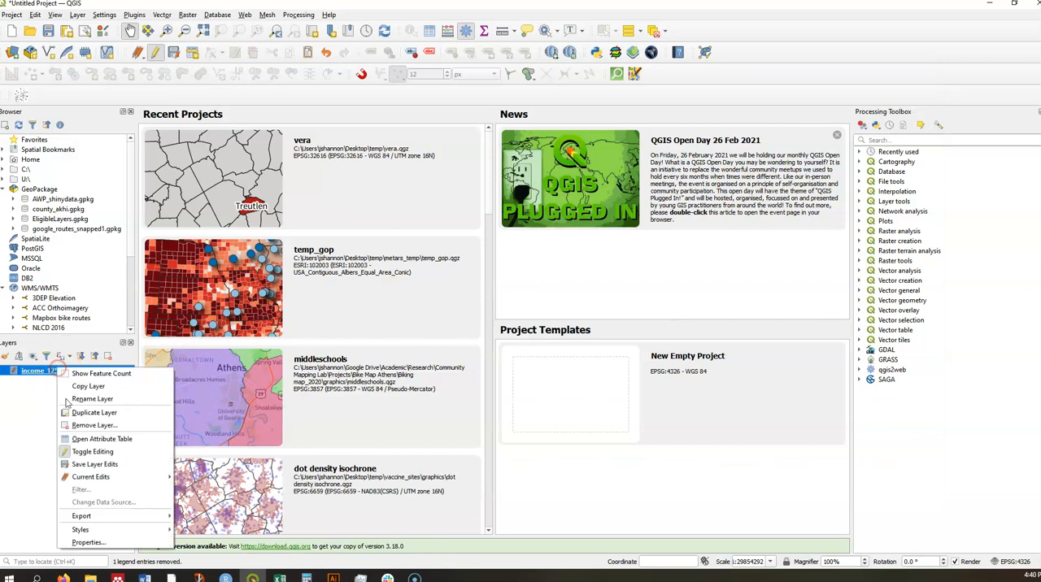
left_click(109, 540)
scroll(475, 323, "down", 9)
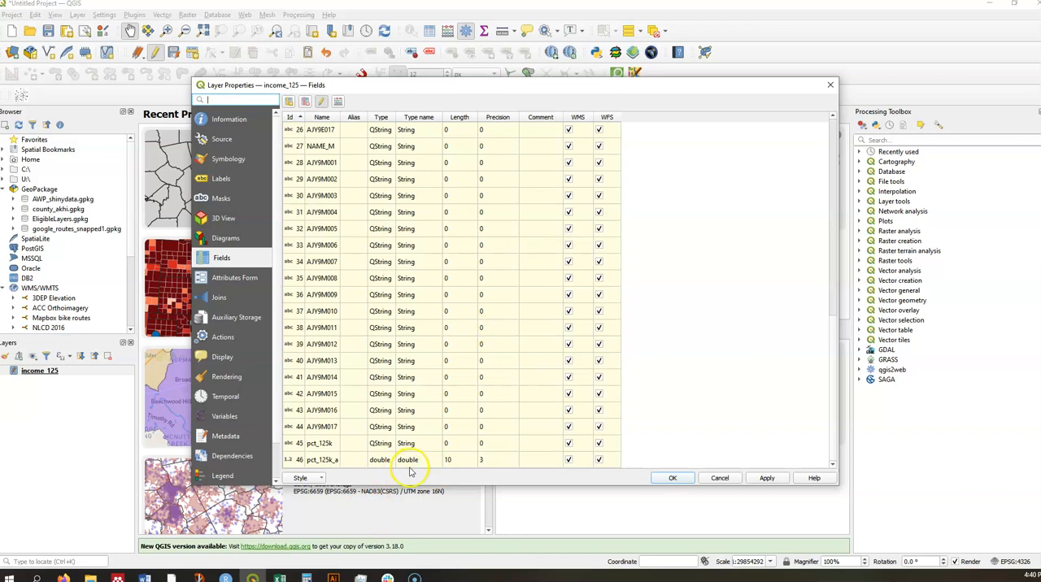
left_click(830, 85)
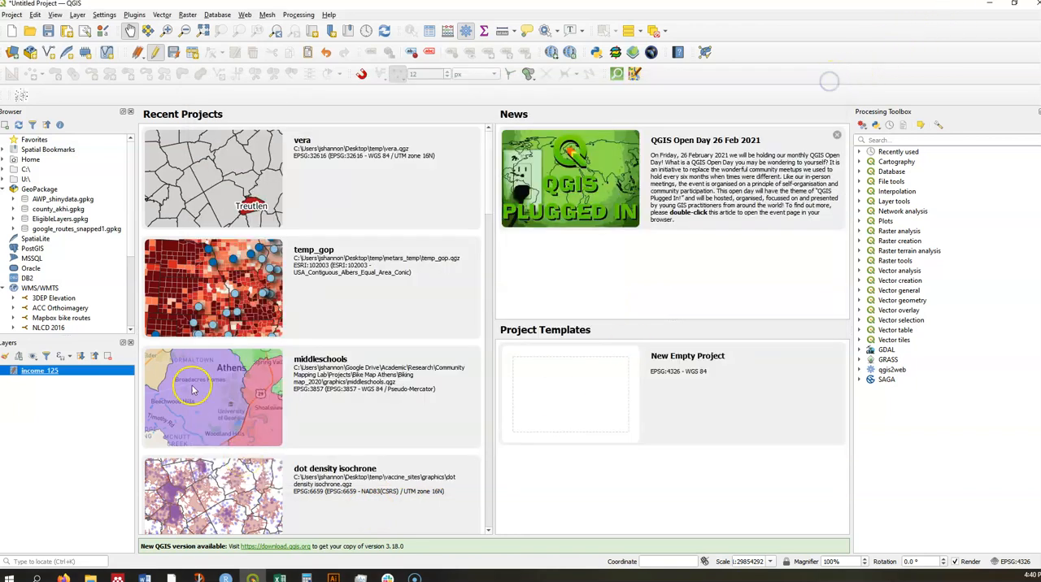
- Stop editing the income_125 layer and discard its unsaved changes
left_click(158, 55)
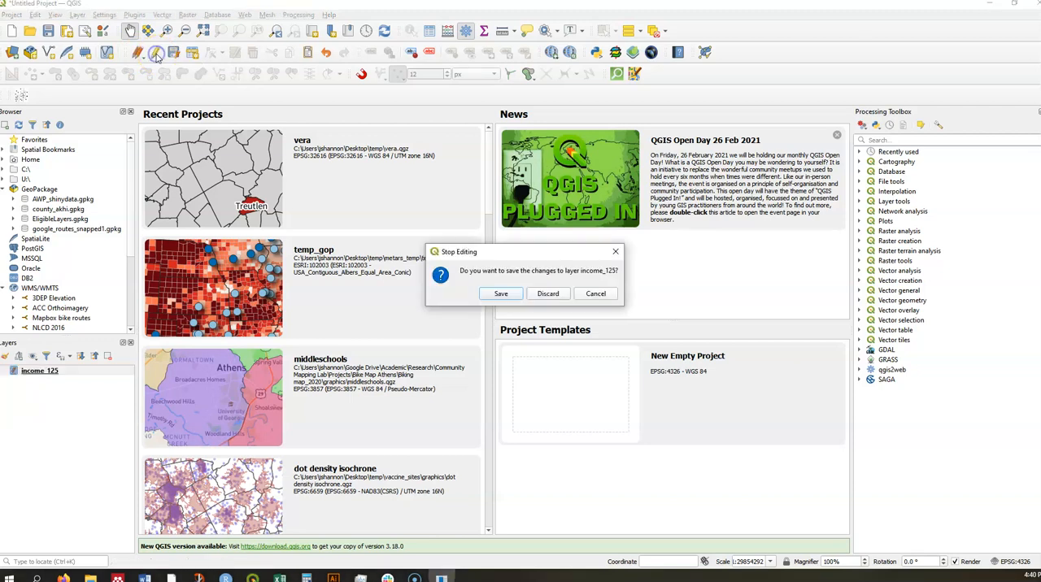
left_click(543, 294)
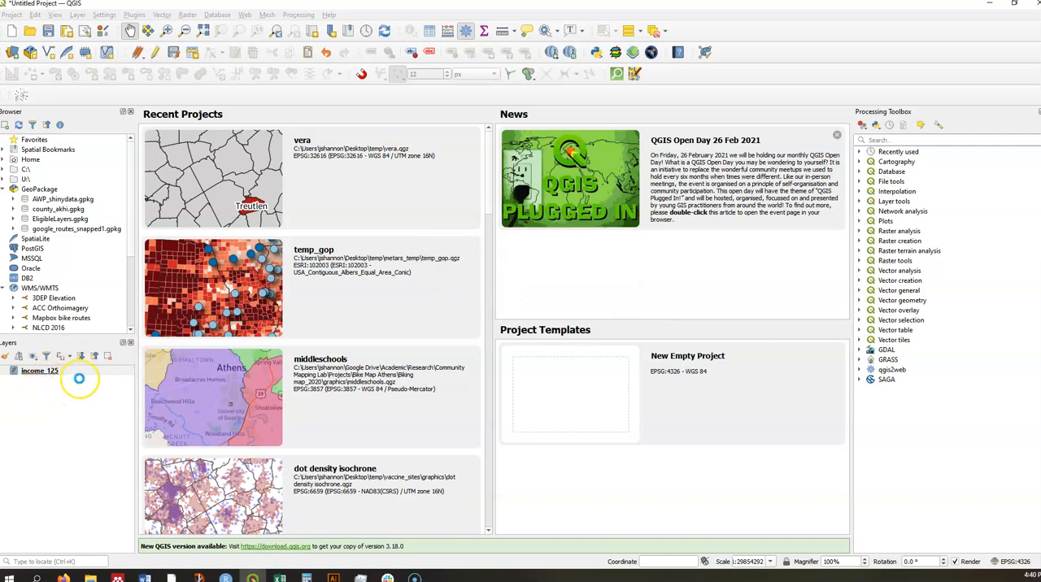